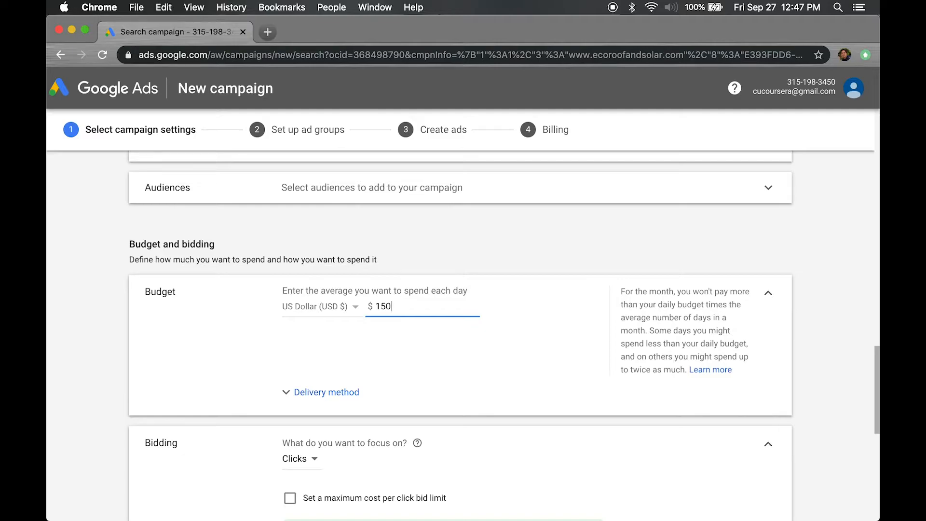
# Expand the budget's delivery method options to review Standard and Accelerated delivery
pyautogui.click(326, 404)
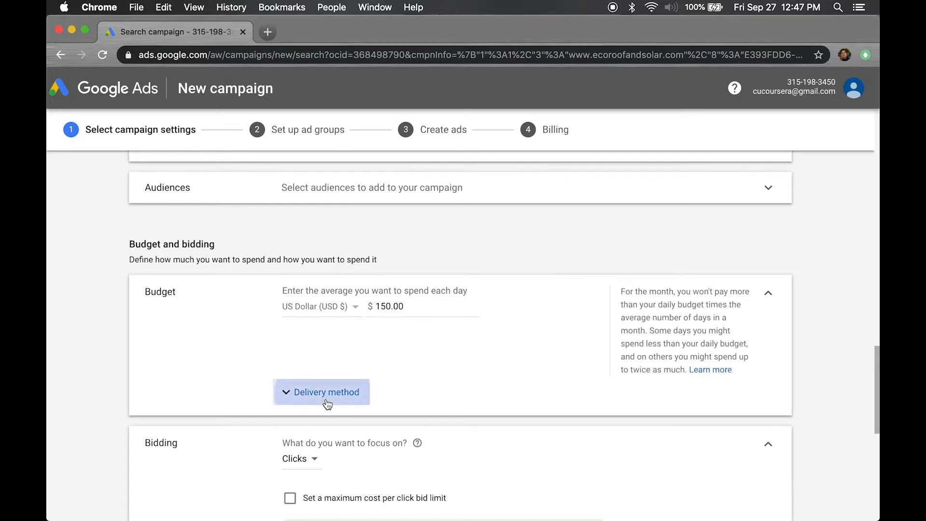
pyautogui.scroll(-3, 462, 403)
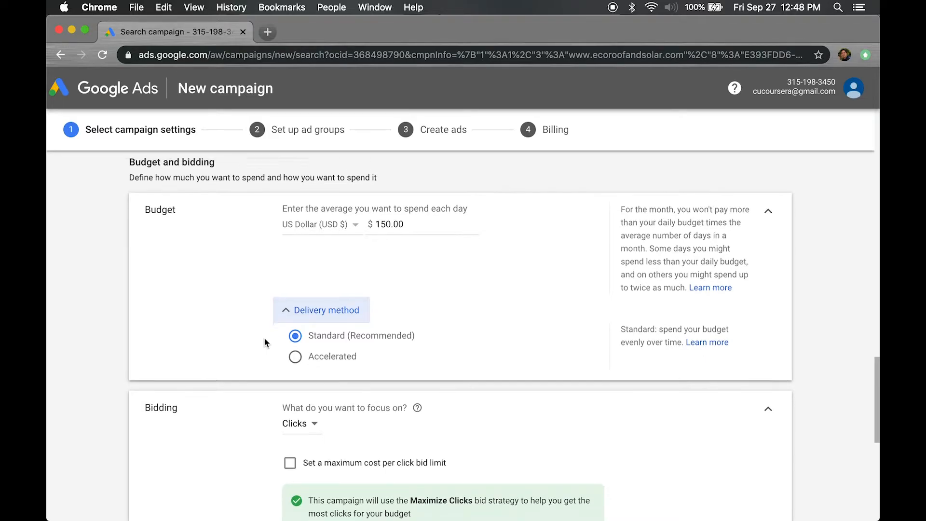
pyautogui.scroll(-3, 264, 342)
pyautogui.scroll(-3, 242, 372)
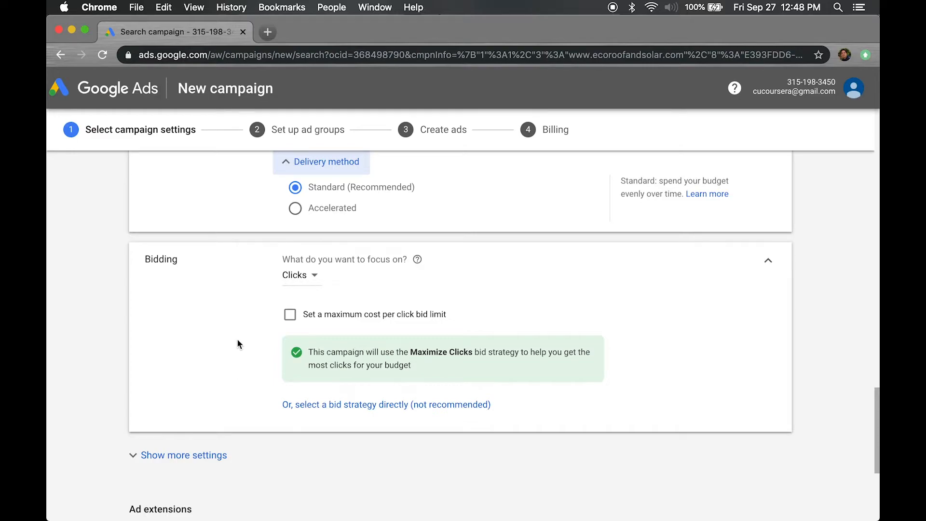
pyautogui.scroll(-2, 238, 340)
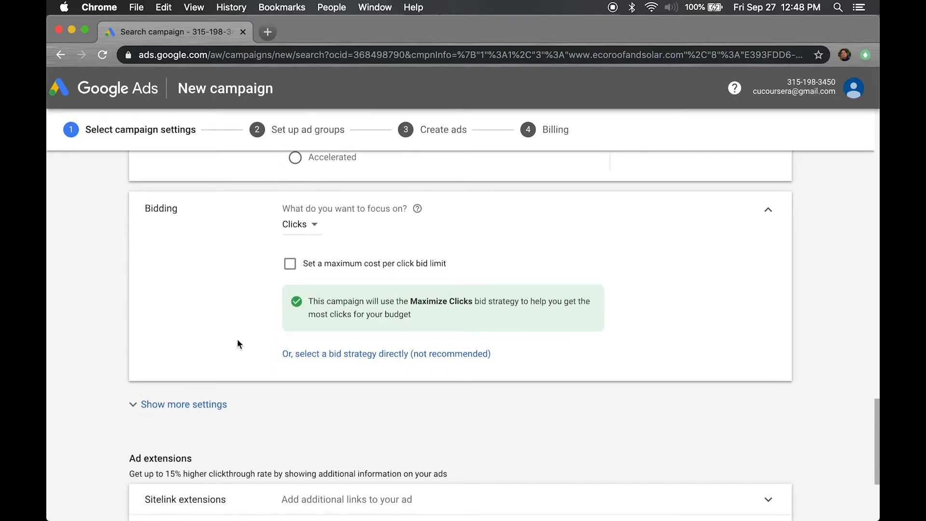
# Review the bidding focus options and keep Clicks selected as the focus
pyautogui.click(299, 224)
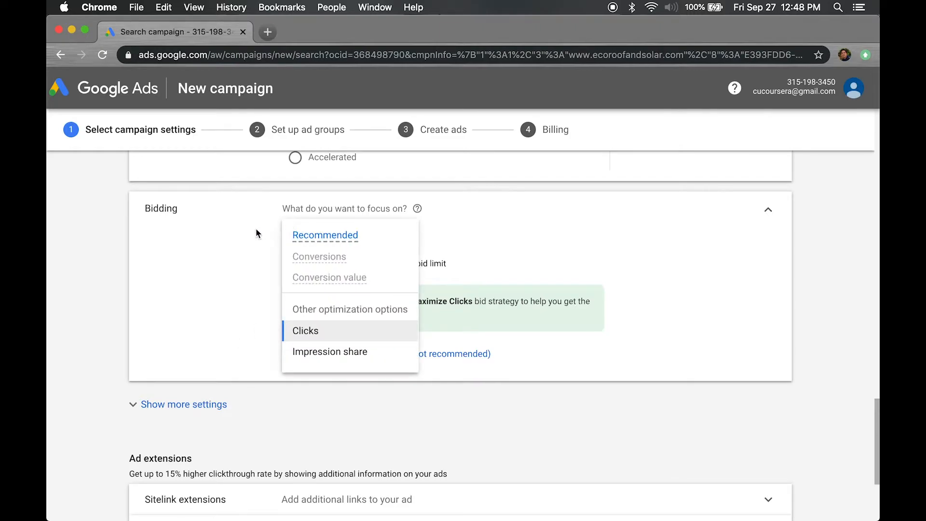
pyautogui.moveTo(303, 257)
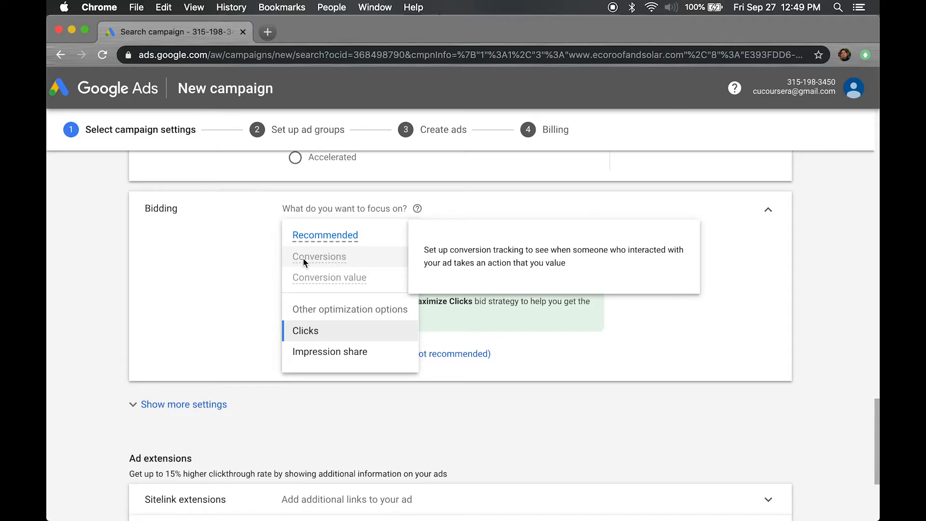
pyautogui.click(305, 256)
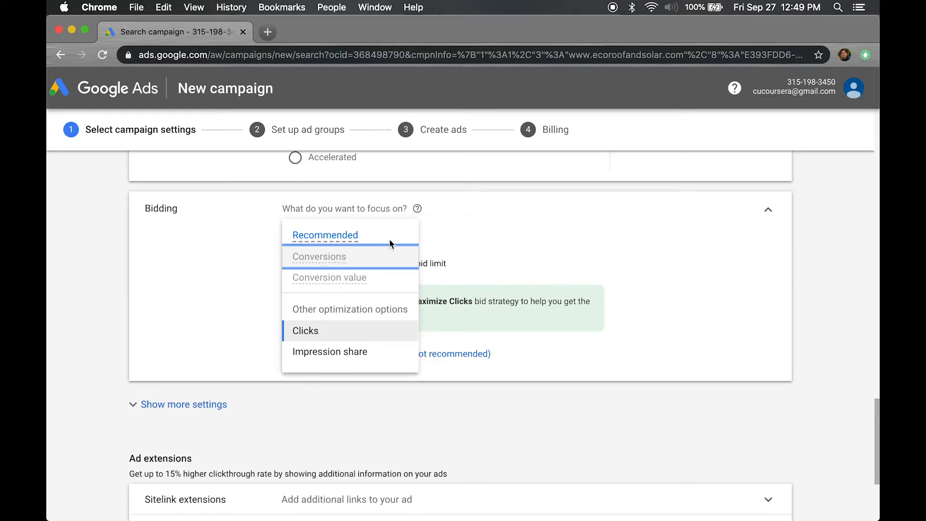
pyautogui.moveTo(370, 237)
pyautogui.click(293, 330)
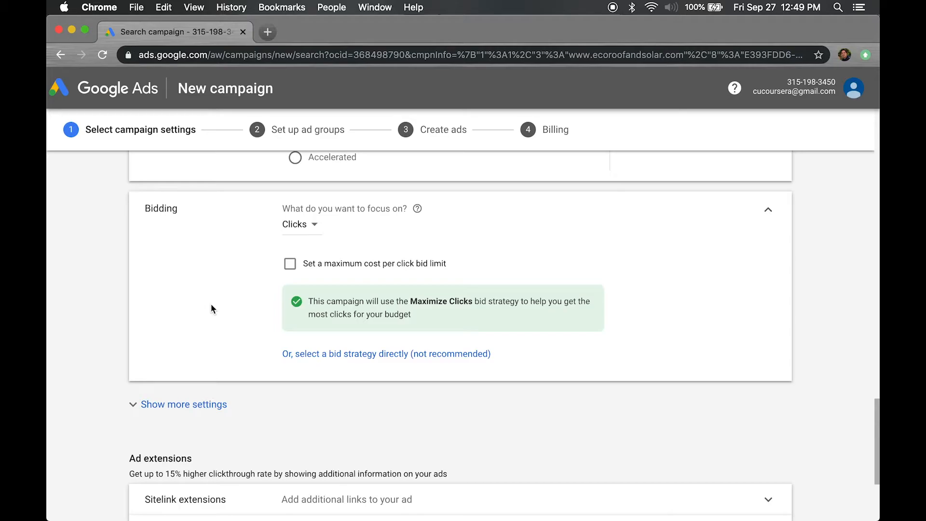
# Select the Target CPA bid strategy directly, then return to the previous bidding options
pyautogui.click(312, 354)
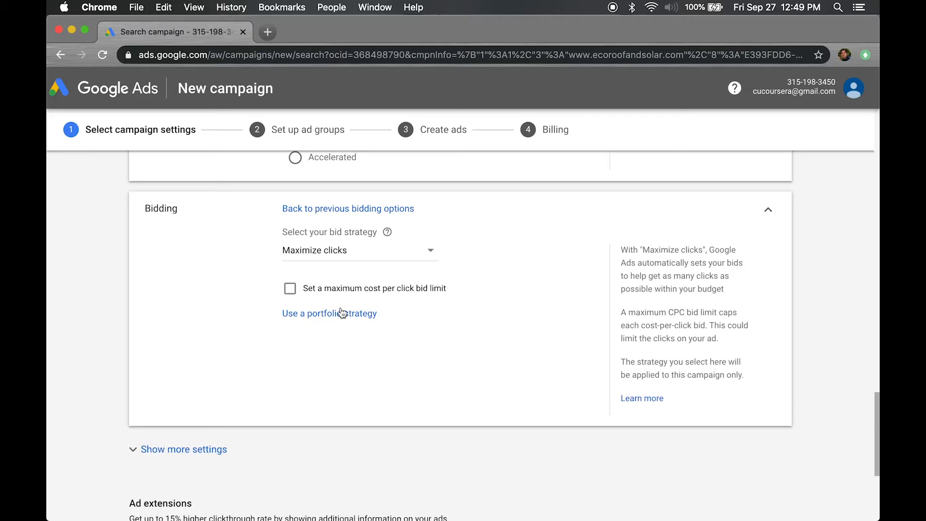
pyautogui.click(358, 253)
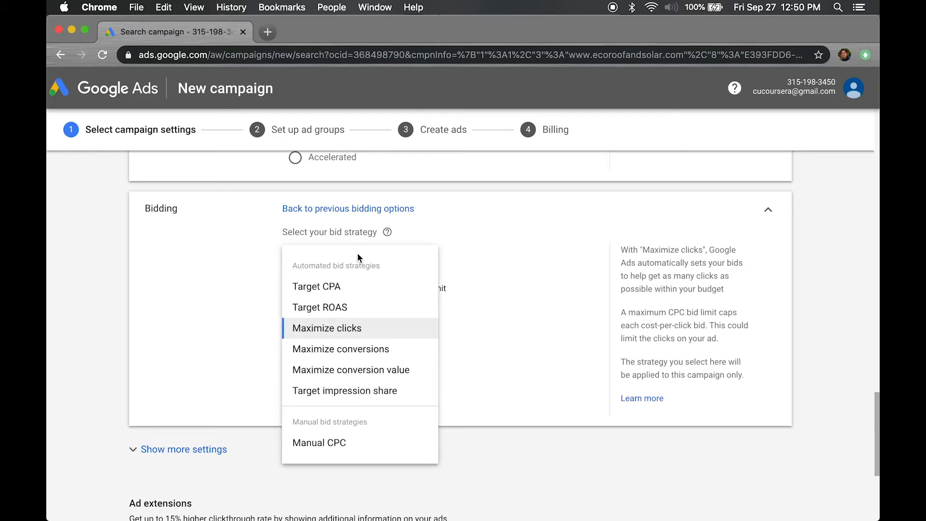
pyautogui.moveTo(347, 287)
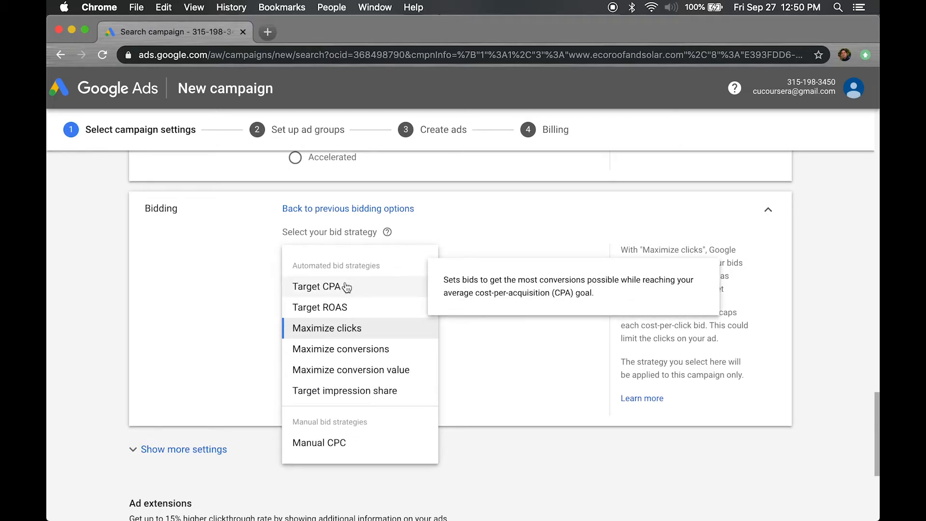
pyautogui.click(346, 287)
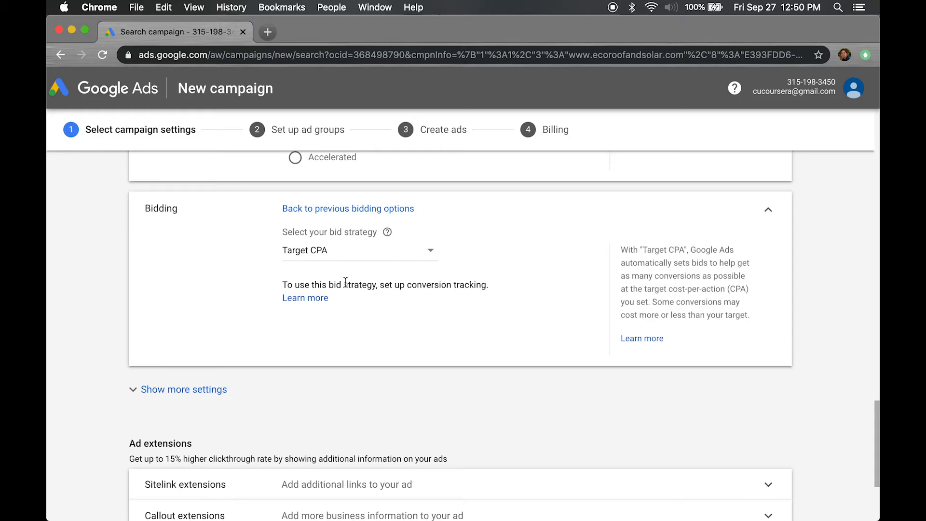
pyautogui.click(333, 213)
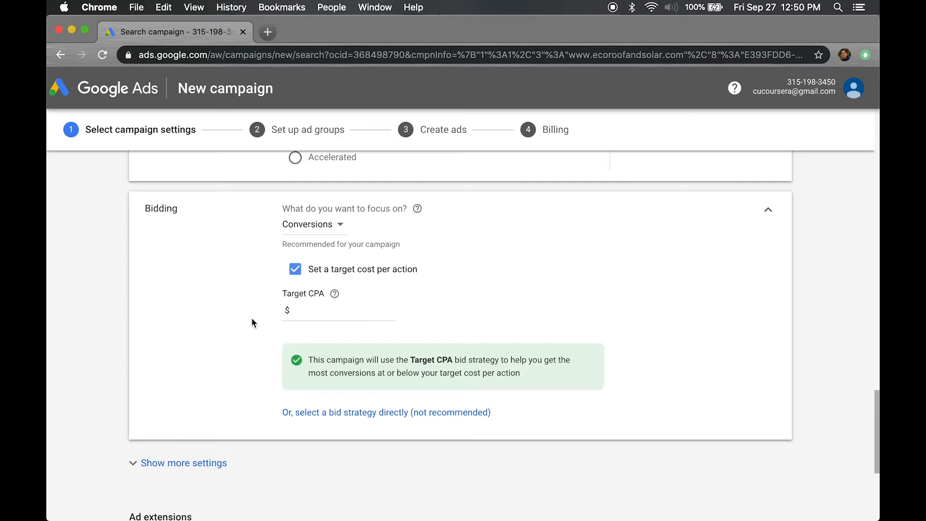
# Set the target cost per action to $900
pyautogui.click(318, 312)
pyautogui.write('900')
pyautogui.scroll(-2, 234, 397)
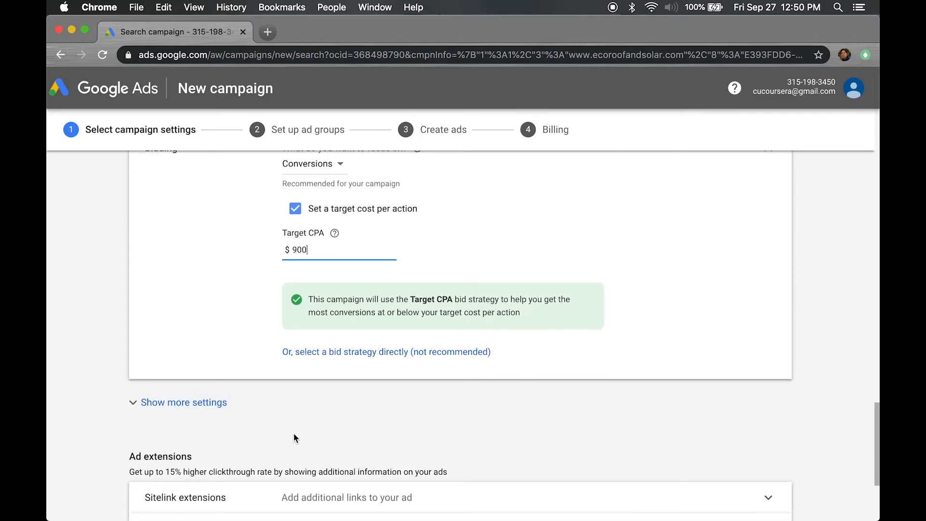
# Expand the additional campaign settings below bidding
pyautogui.scroll(1, 294, 436)
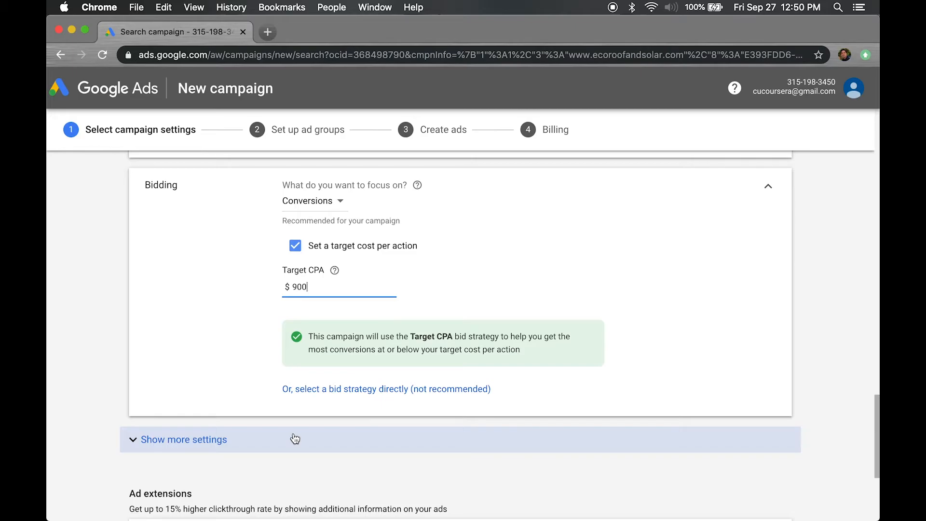
pyautogui.scroll(-2, 295, 438)
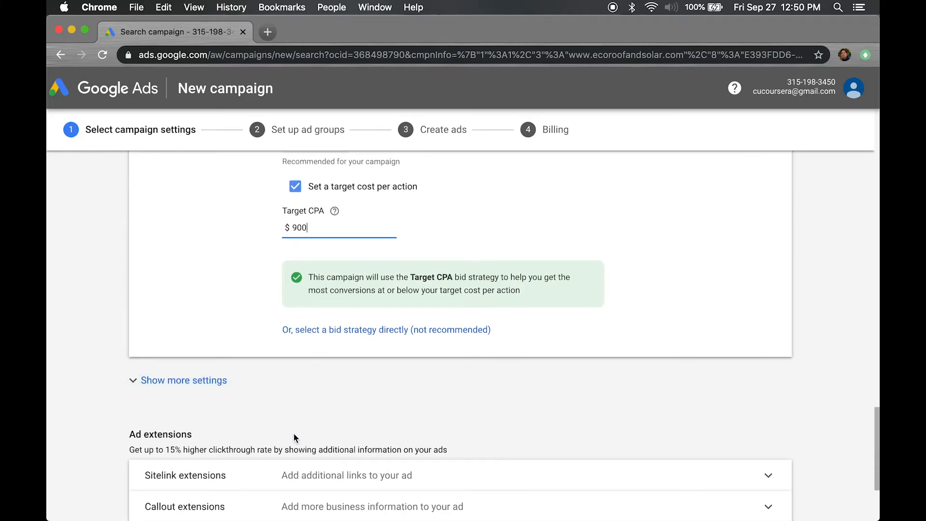
pyautogui.click(266, 385)
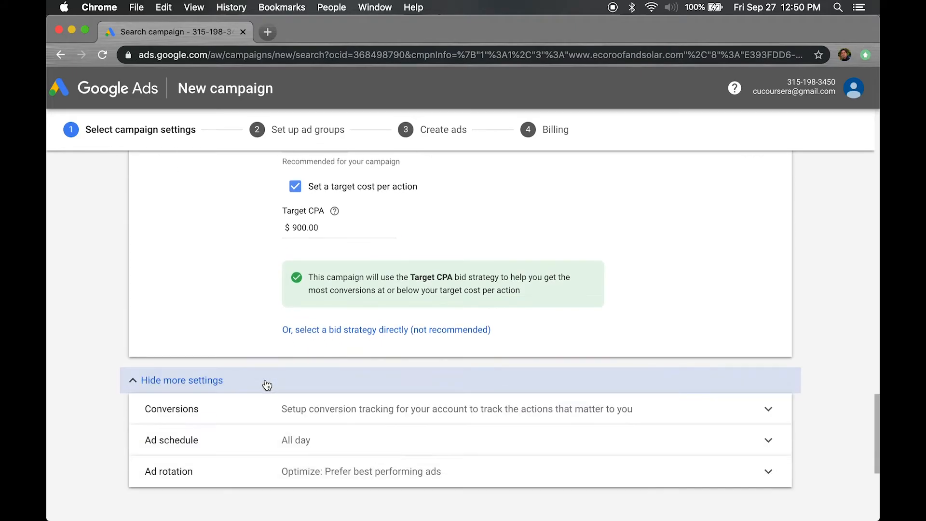
# Open the ad schedule settings and set the start time to 09:00
pyautogui.scroll(-2, 266, 384)
pyautogui.scroll(-2, 267, 384)
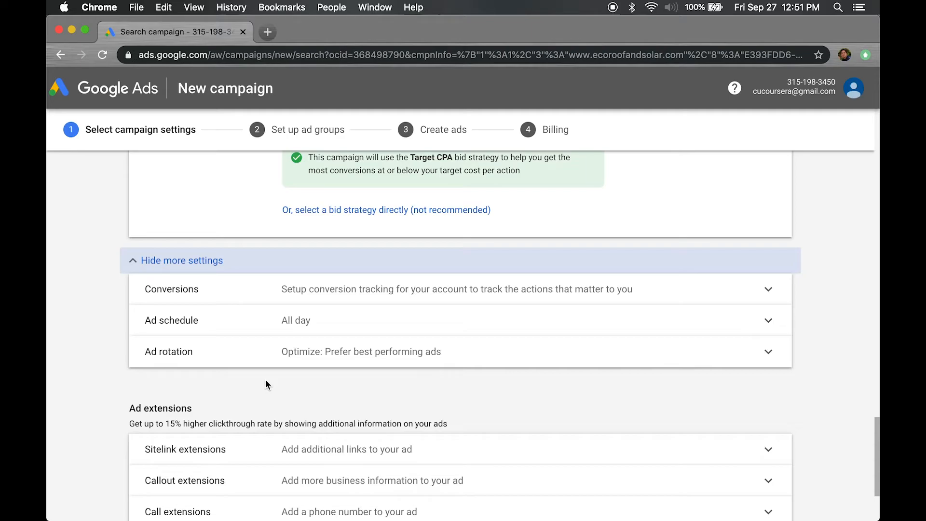
pyautogui.click(327, 320)
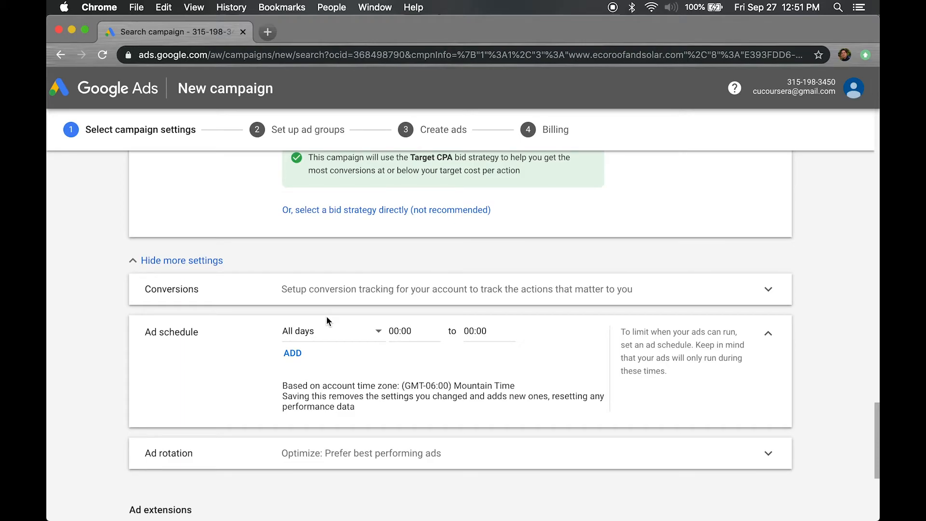
pyautogui.click(396, 331)
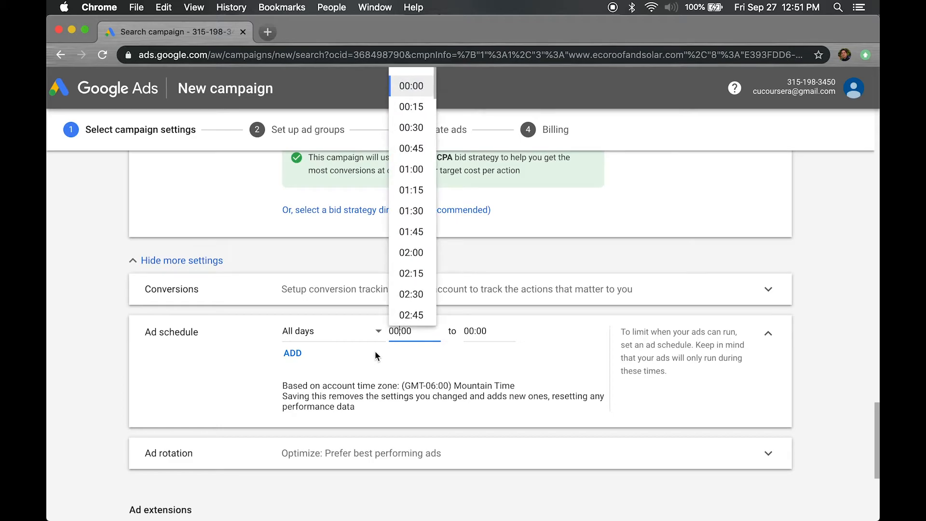
pyautogui.scroll(-10, 414, 302)
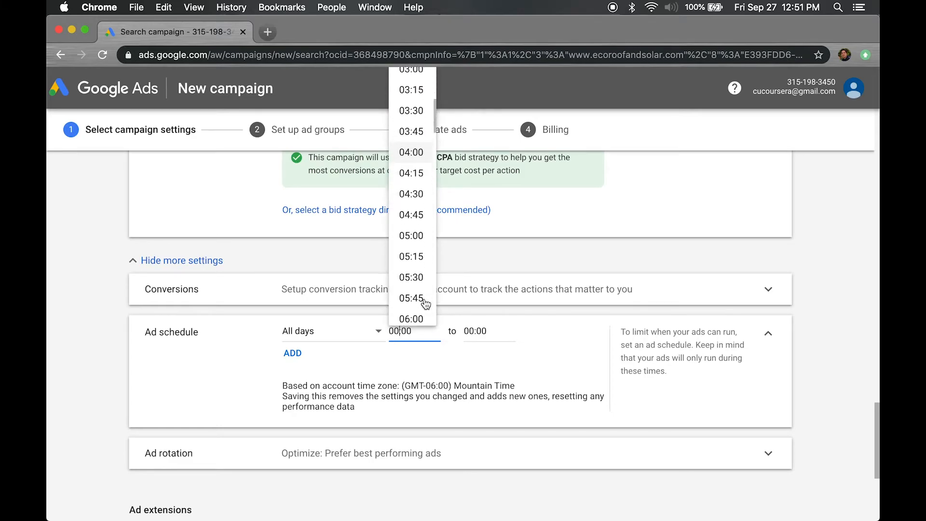
pyautogui.scroll(-10, 425, 303)
pyautogui.scroll(-4, 426, 303)
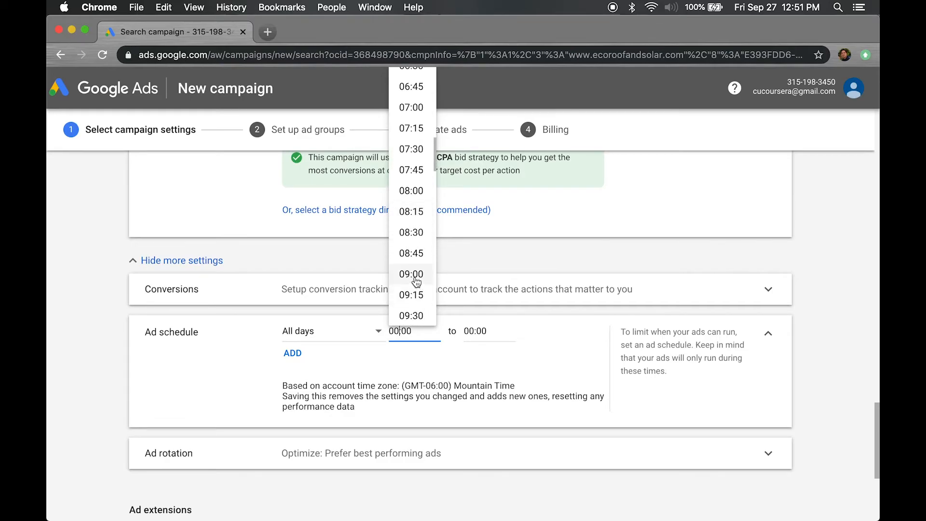
pyautogui.click(414, 276)
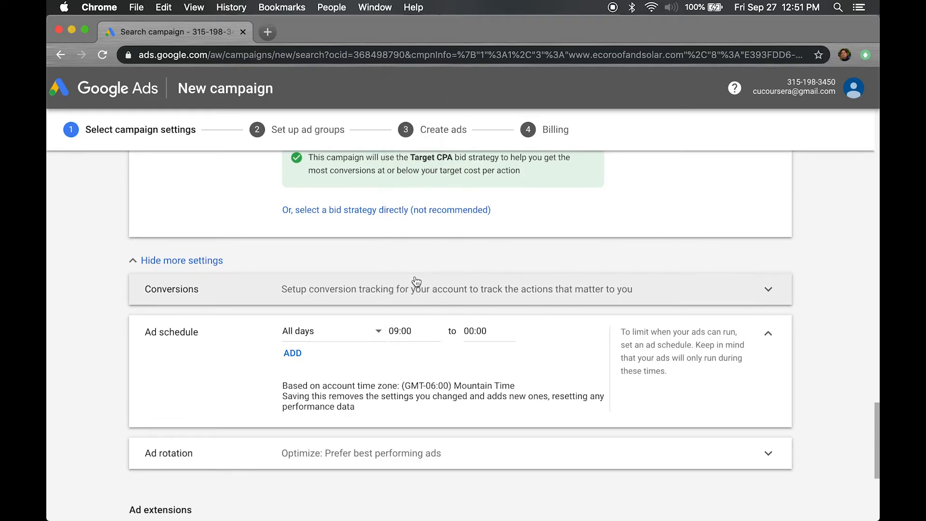
# Set the ad schedule days to Mondays - Fridays and change the start time to 06:00
pyautogui.click(372, 336)
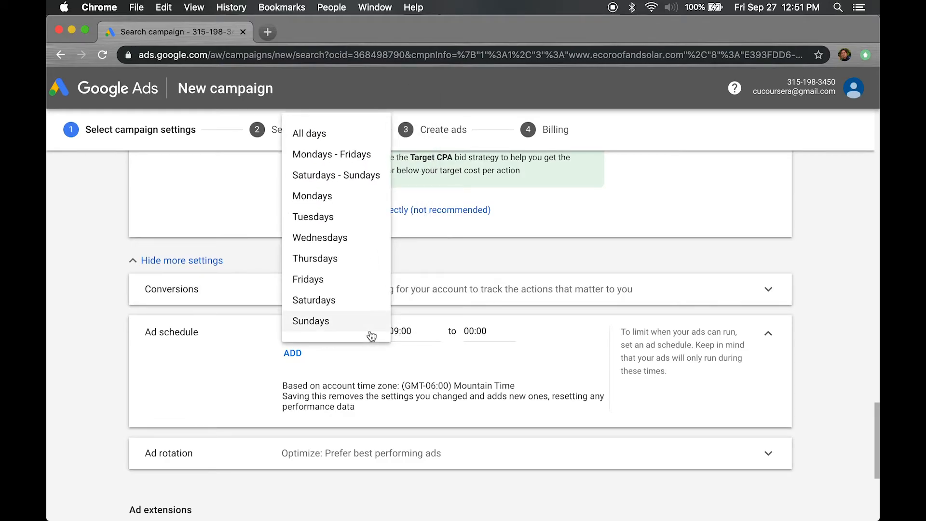
pyautogui.click(362, 155)
pyautogui.click(397, 330)
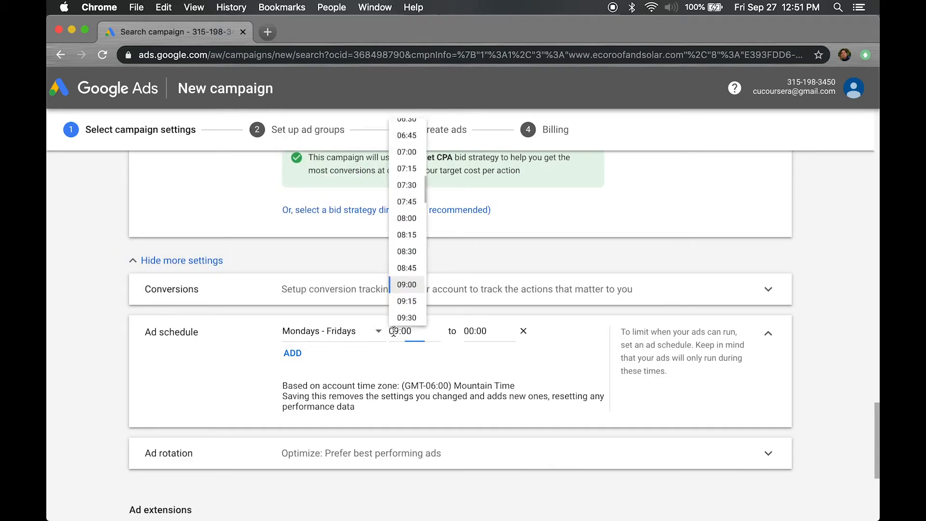
pyautogui.click(411, 191)
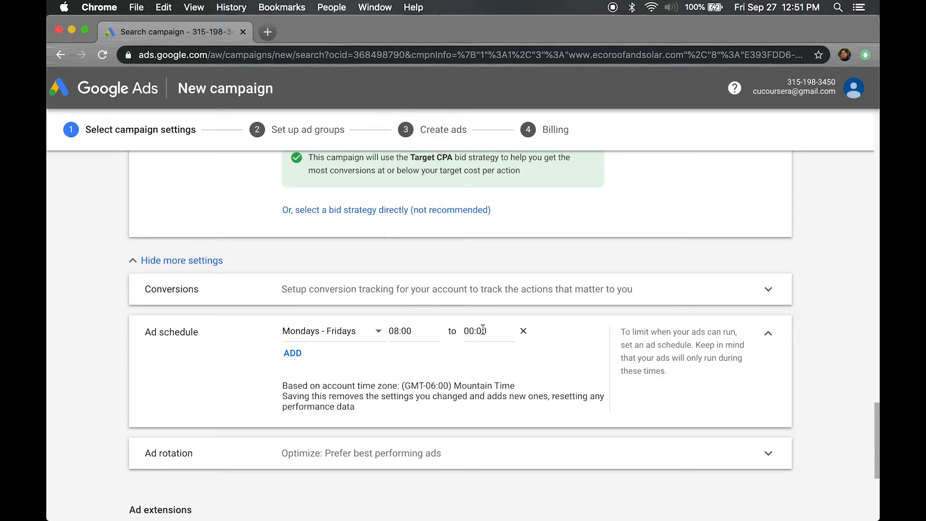
pyautogui.click(418, 332)
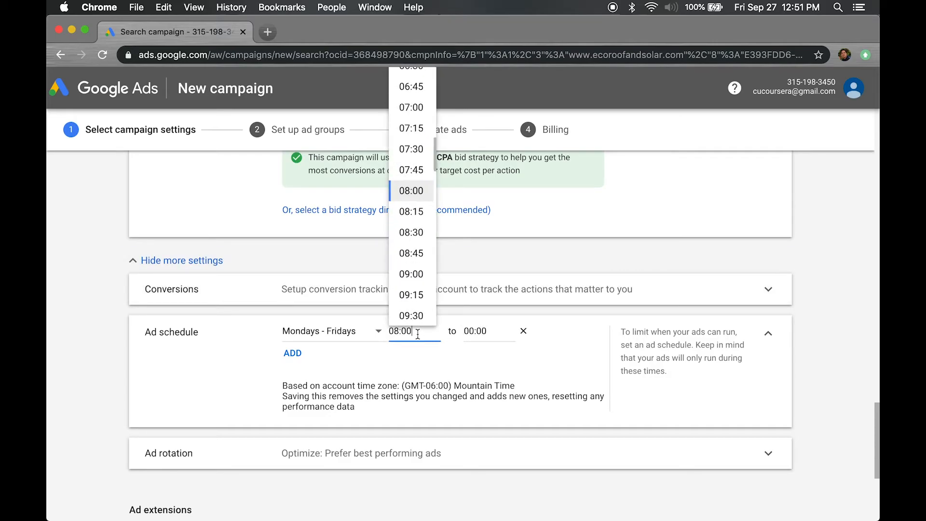
pyautogui.scroll(4, 435, 207)
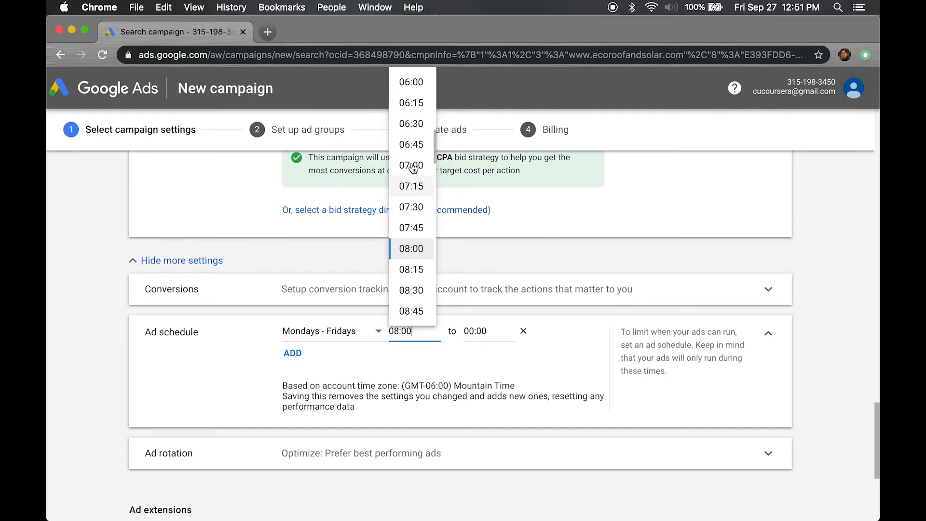
pyautogui.click(413, 117)
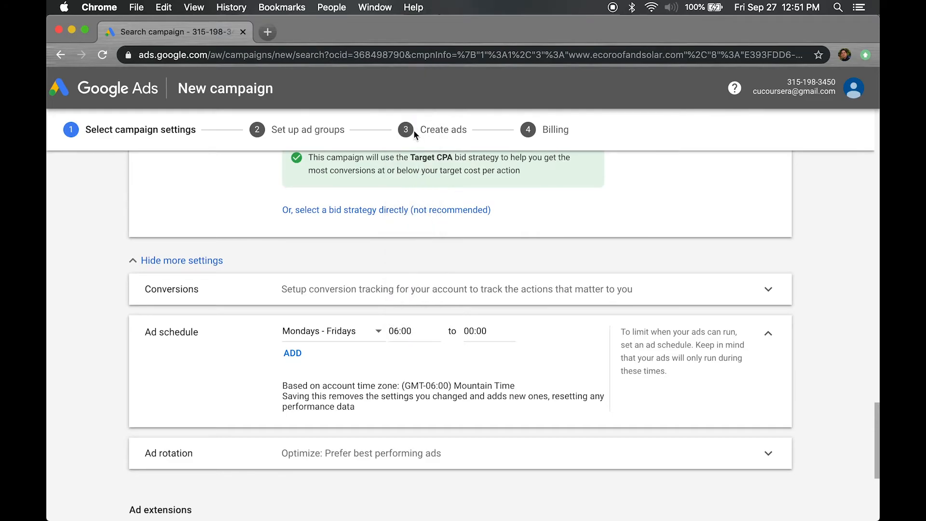
# Set the ad schedule end time to 20:00
pyautogui.click(478, 332)
pyautogui.scroll(-15, 500, 276)
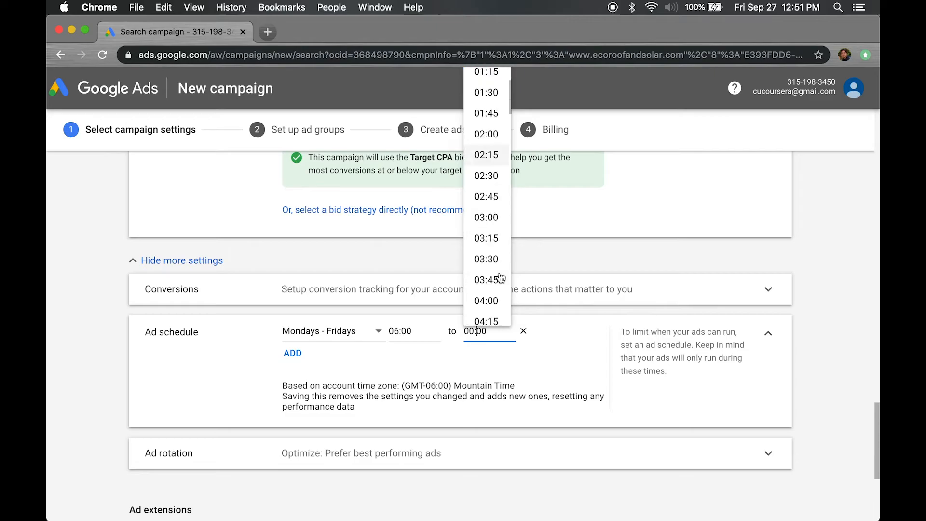
pyautogui.scroll(-10, 501, 276)
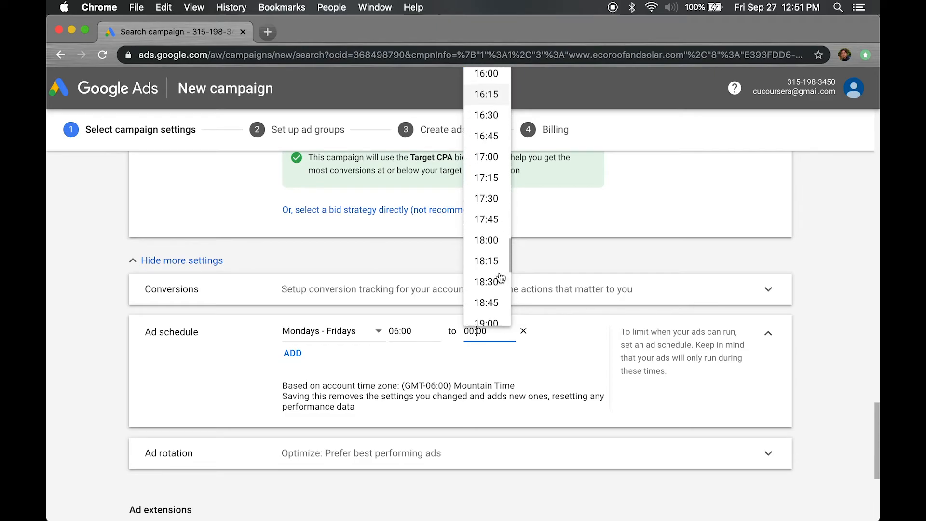
pyautogui.scroll(-4, 500, 276)
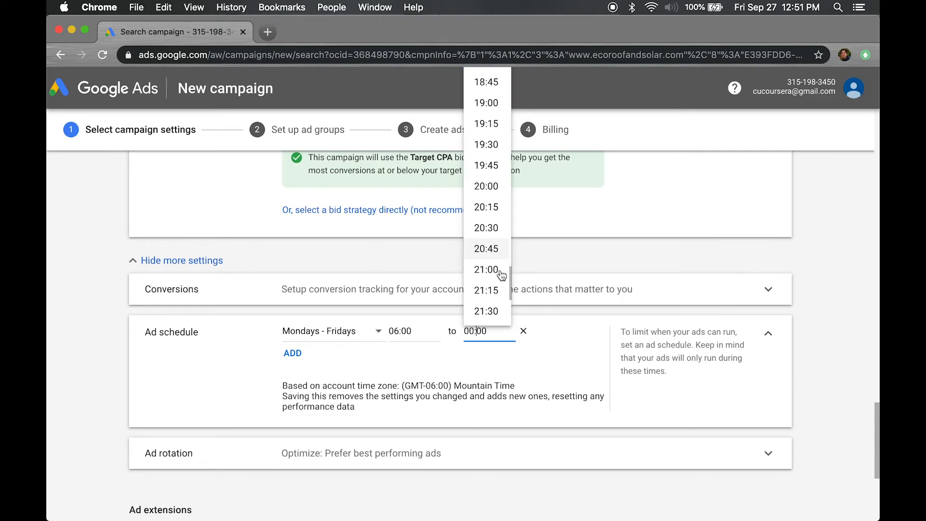
pyautogui.click(492, 180)
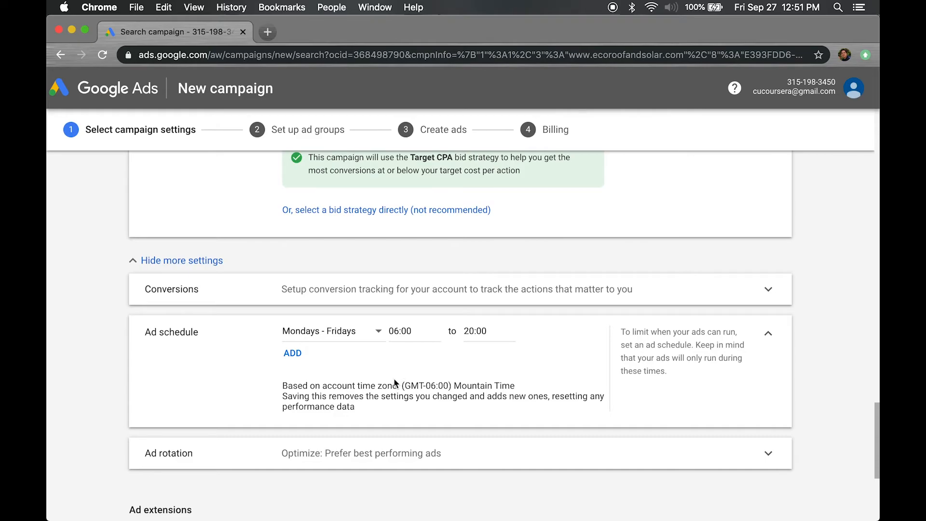
# Expand the ad rotation settings to review the rotation options
pyautogui.scroll(-3, 396, 383)
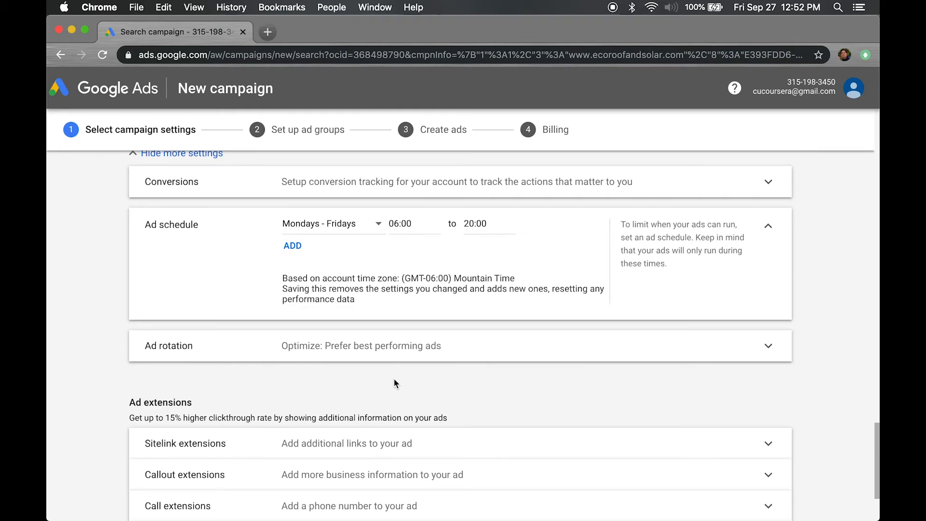
pyautogui.scroll(-5, 393, 378)
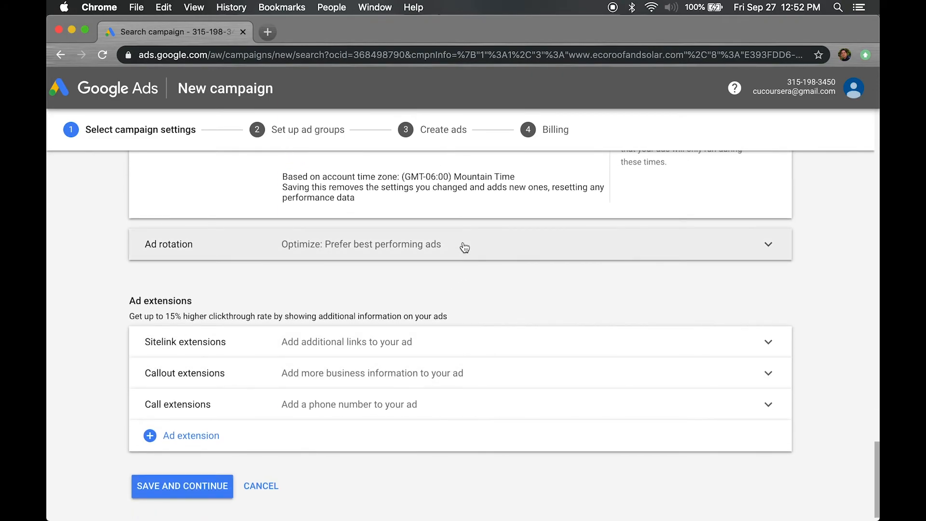
pyautogui.click(465, 248)
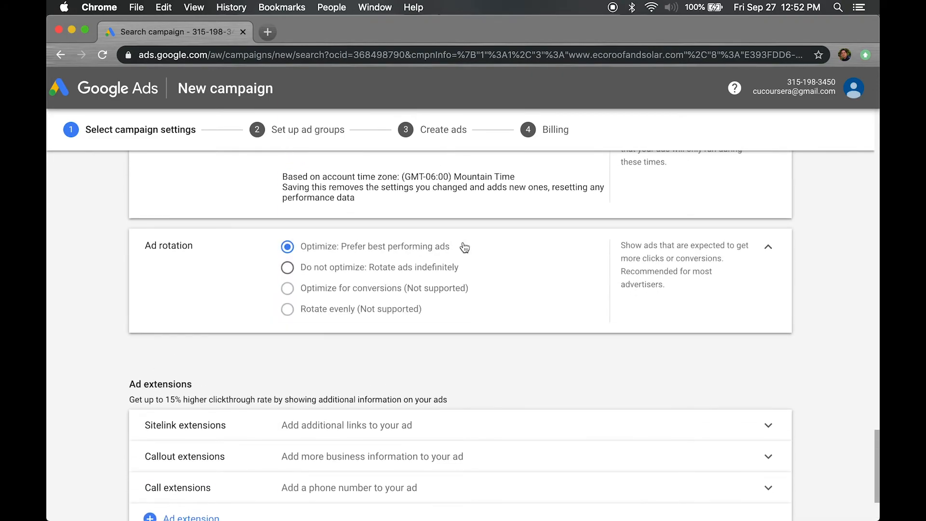